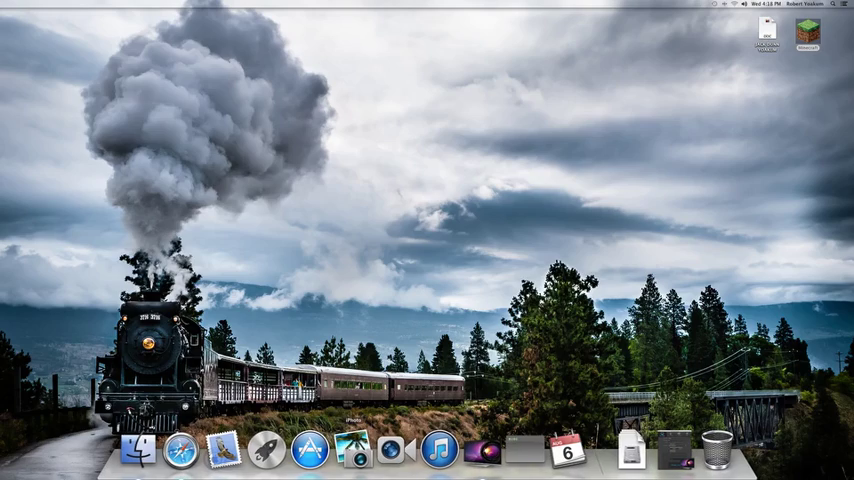
- Open Launchpad with F4, close it with Escape, then reopen it
{"action": "key", "text": "F4"}
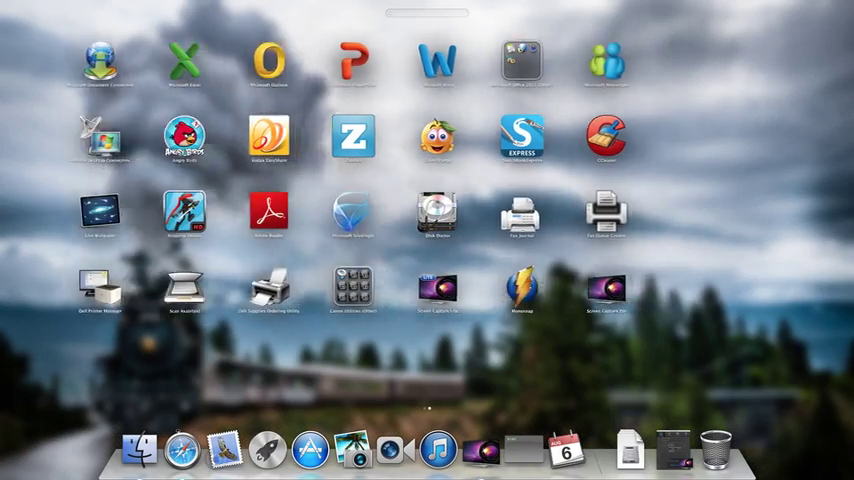
{"action": "key", "text": "Escape"}
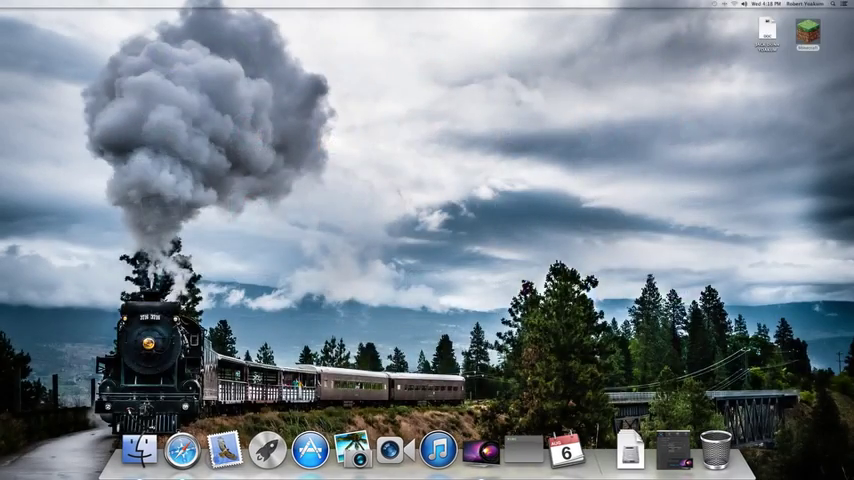
{"action": "key", "text": "F4"}
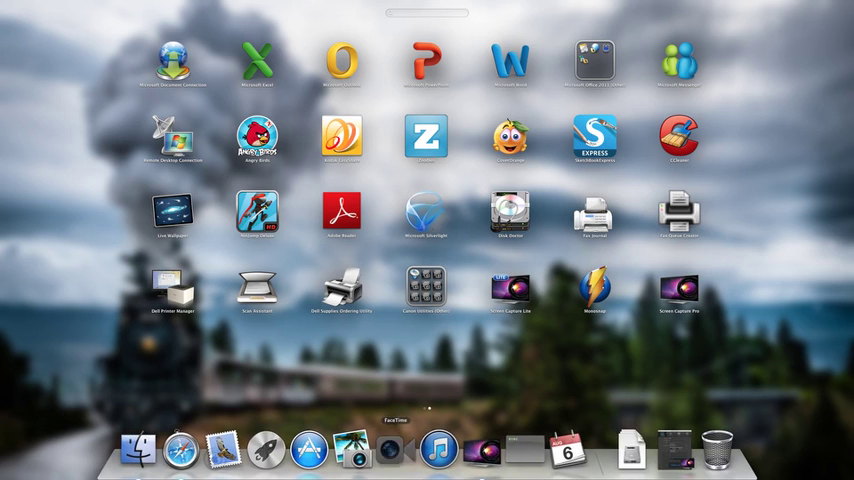
- Launch FaceTime and Mail from the Dock, hide Mail, and reopen Launchpad with F4
{"action": "left_click", "coordinate": [396, 450]}
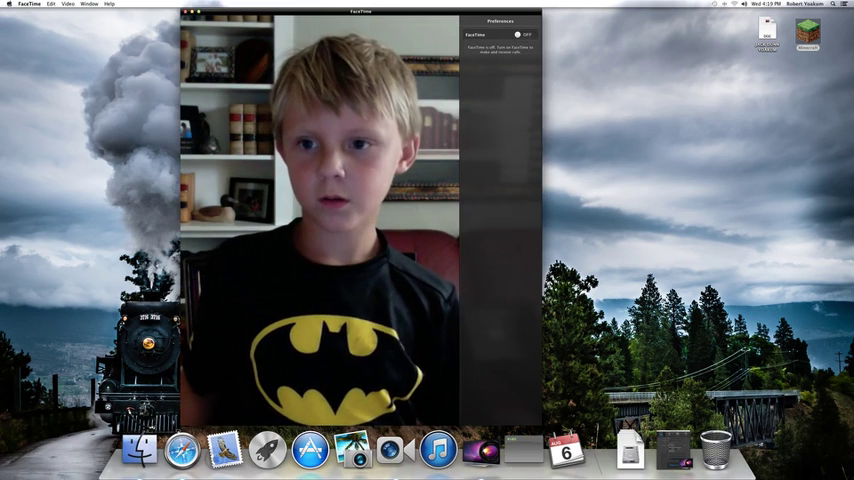
{"action": "left_click", "coordinate": [225, 450]}
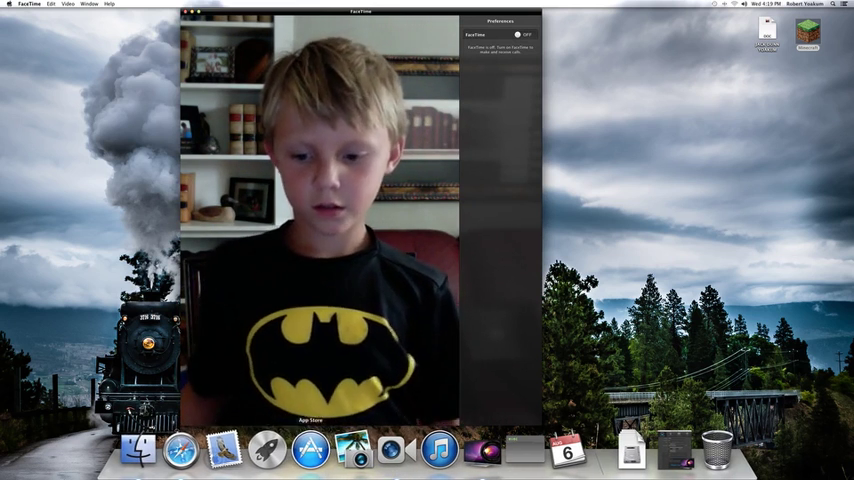
{"action": "left_click", "coordinate": [268, 450]}
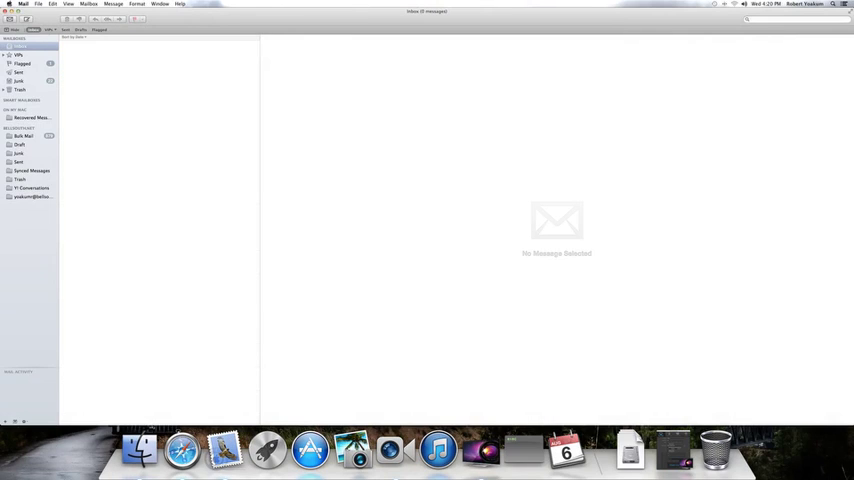
{"action": "key", "text": "super+w"}
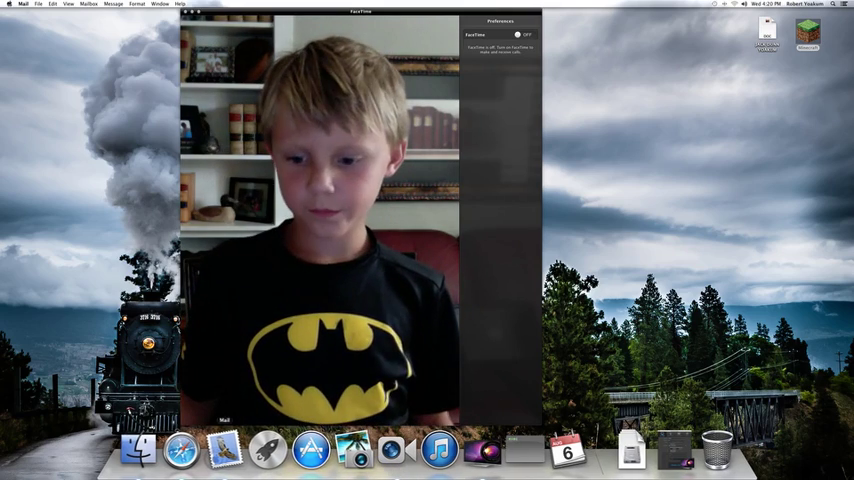
{"action": "key", "text": "F4"}
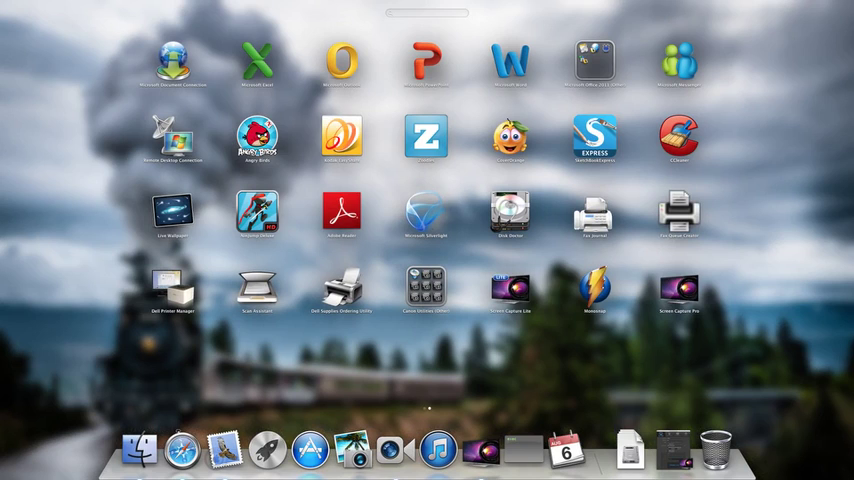
- Launch Cover Orange from Launchpad, choose PLAY, and open the first world's levels
{"action": "left_click", "coordinate": [510, 137]}
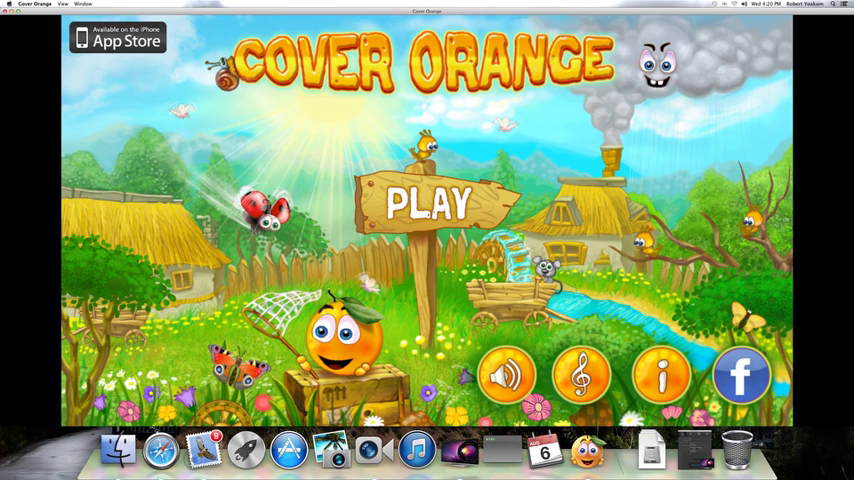
{"action": "left_click", "coordinate": [430, 204]}
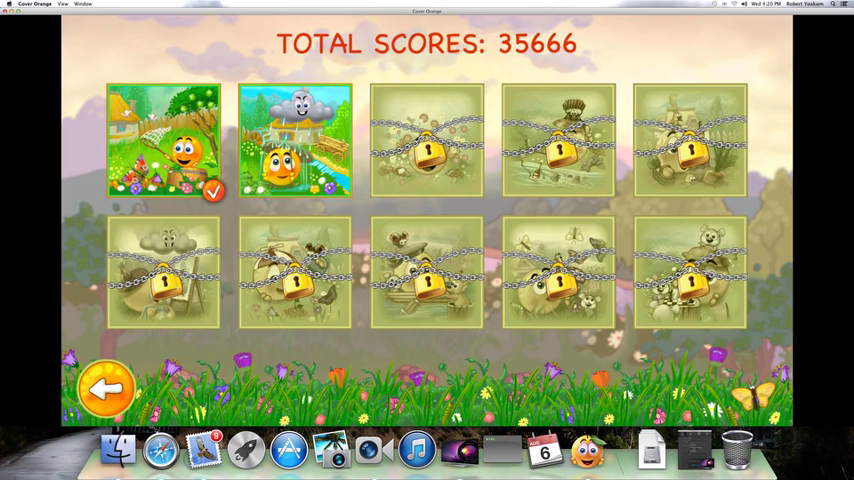
{"action": "left_click", "coordinate": [163, 141]}
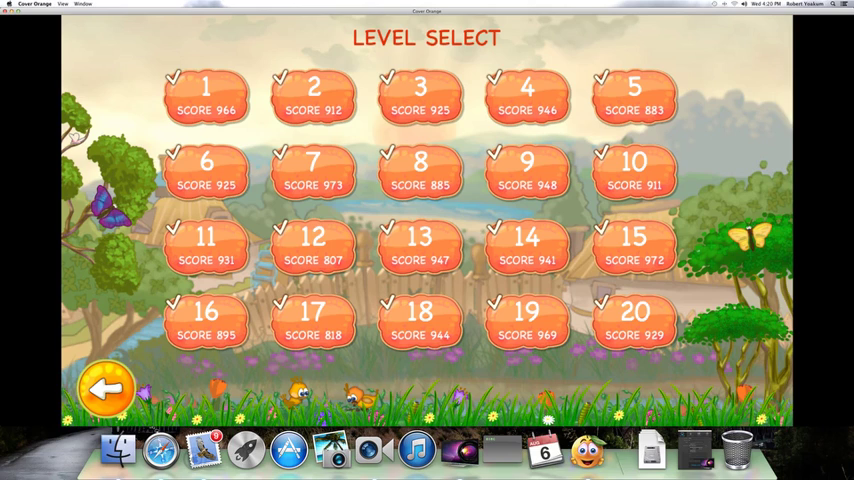
- Start Level 1 and drop the crate onto the barrels above the orange
{"action": "left_click", "coordinate": [206, 95]}
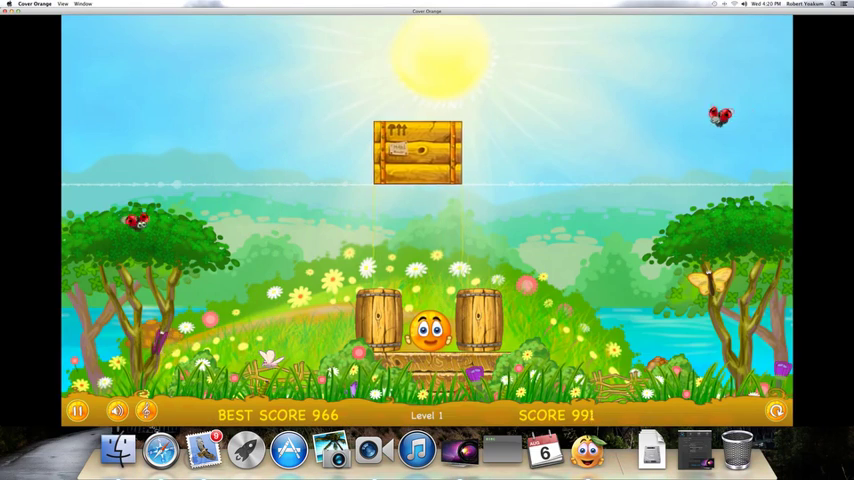
{"action": "left_click", "coordinate": [417, 152]}
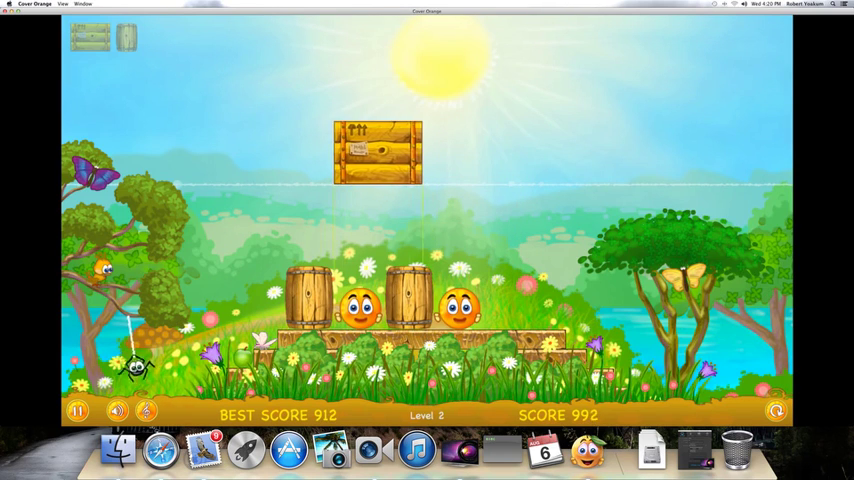
- Drop crates onto the barrel pairs and a barrel on the right, retrying once to cover both oranges
{"action": "left_click", "coordinate": [362, 152]}
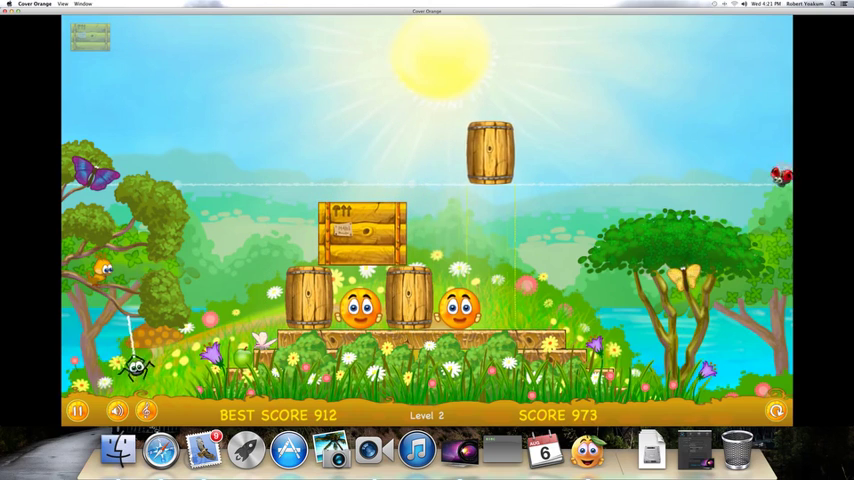
{"action": "left_click", "coordinate": [503, 152]}
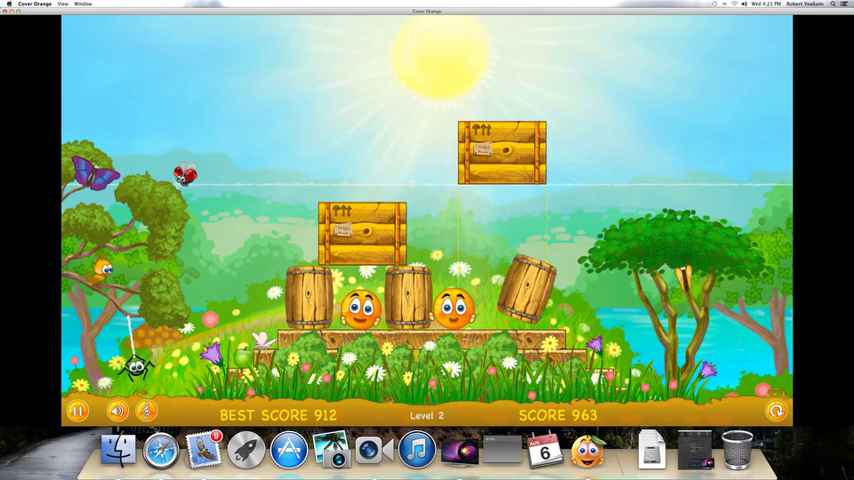
{"action": "left_click", "coordinate": [455, 152]}
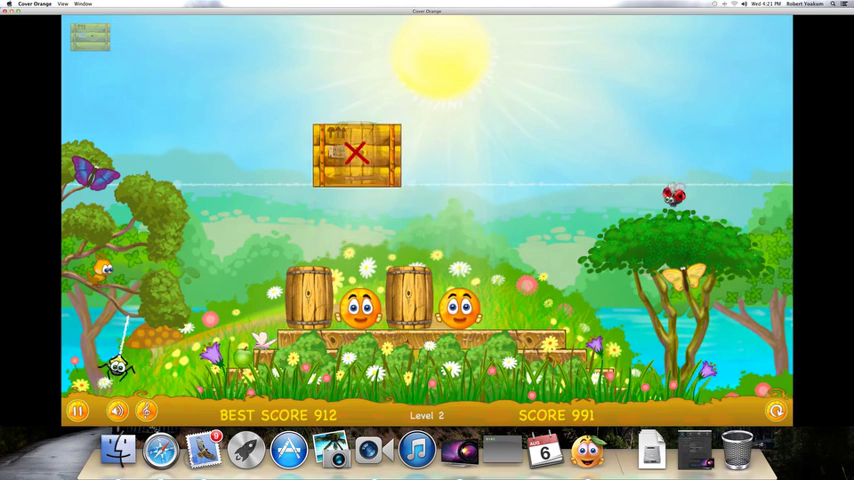
{"action": "left_click", "coordinate": [357, 160]}
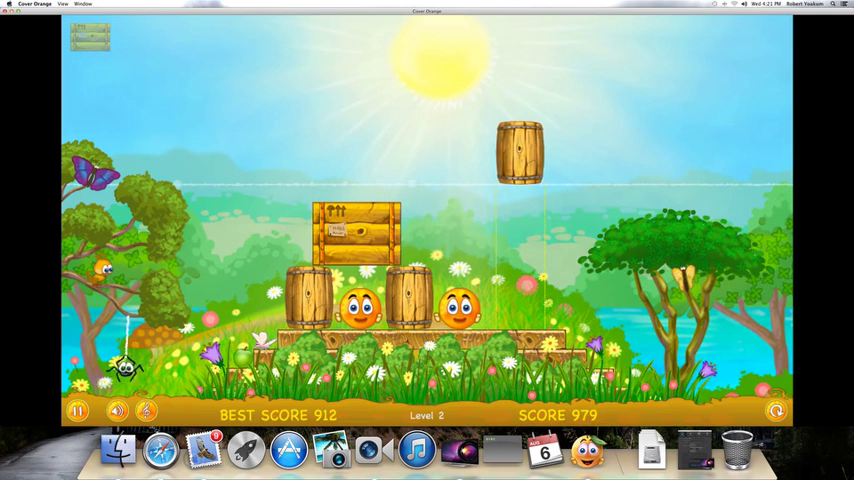
{"action": "left_click", "coordinate": [515, 150]}
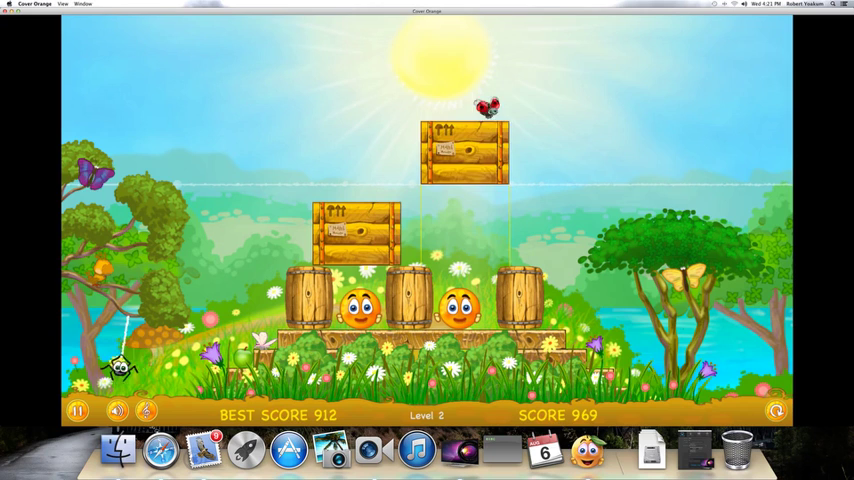
{"action": "left_click", "coordinate": [465, 150]}
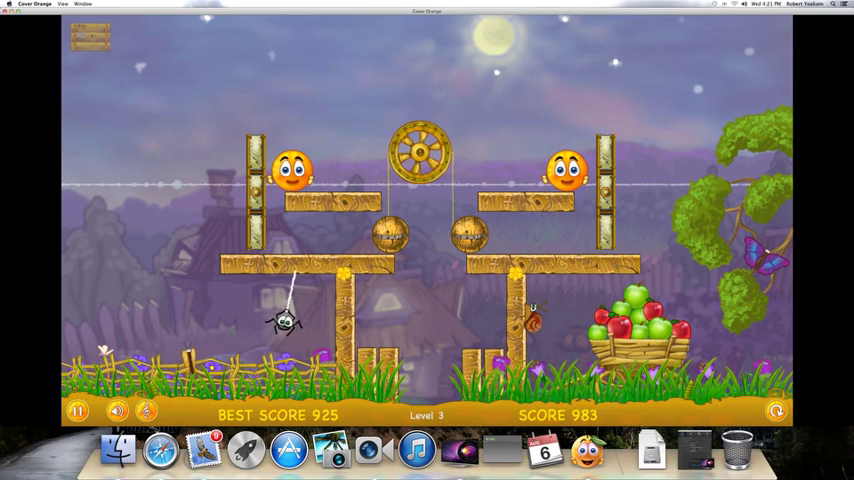
- Try dropping the wheel and crates beside and above the left orange in Level 3
{"action": "left_click", "coordinate": [420, 152]}
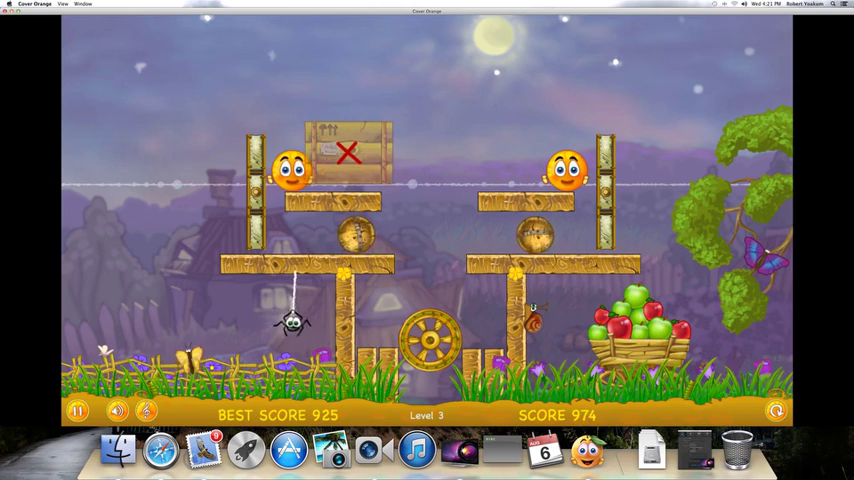
{"action": "left_click", "coordinate": [360, 145]}
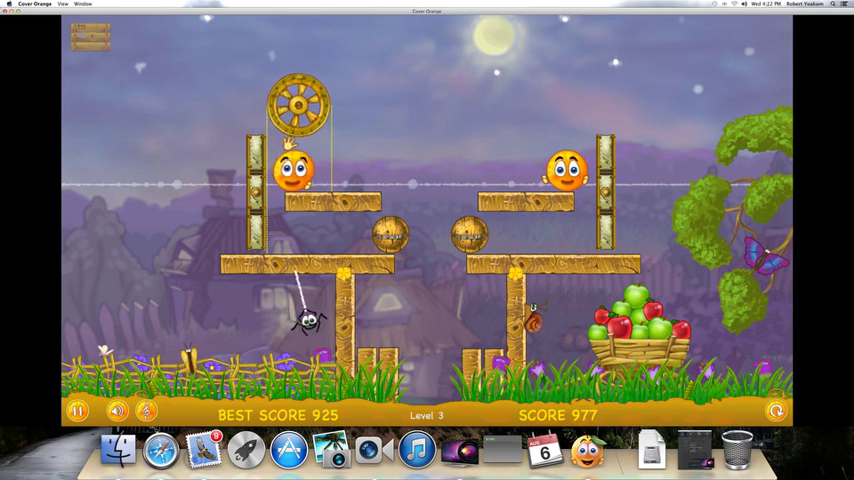
{"action": "left_click", "coordinate": [298, 105]}
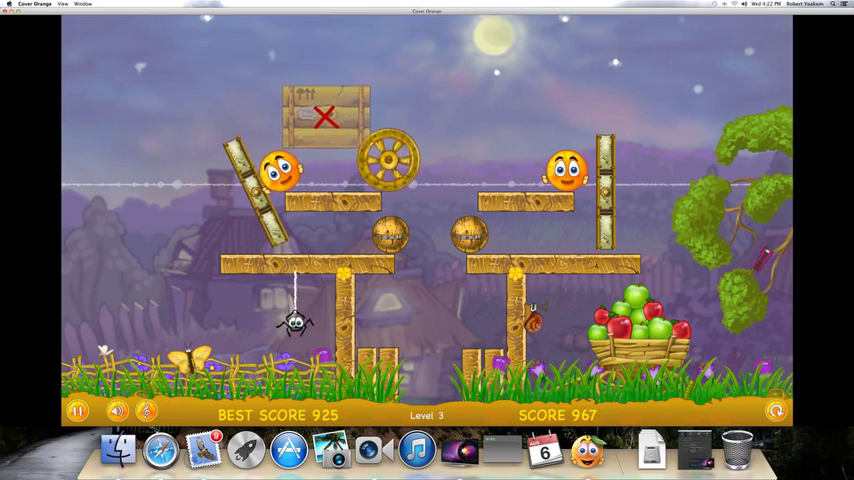
{"action": "left_click", "coordinate": [312, 97]}
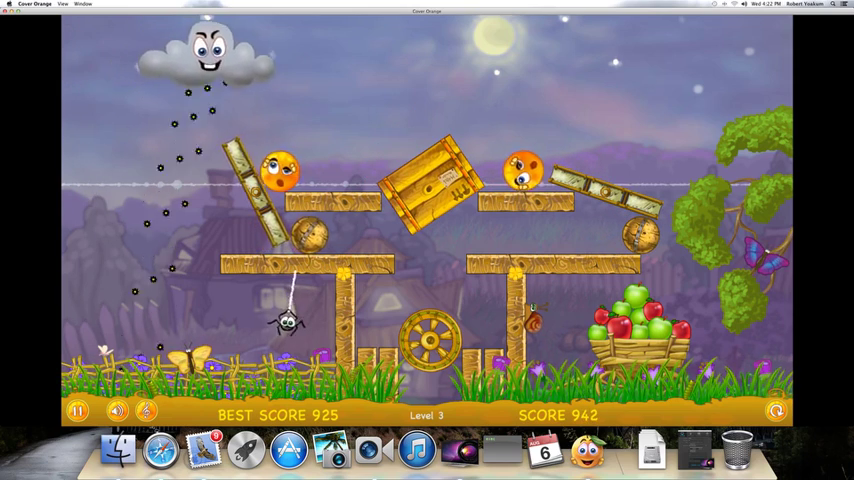
- Restart Level 3 and drop a crate at top centre to cut the wheel's rope
{"action": "key", "text": "r"}
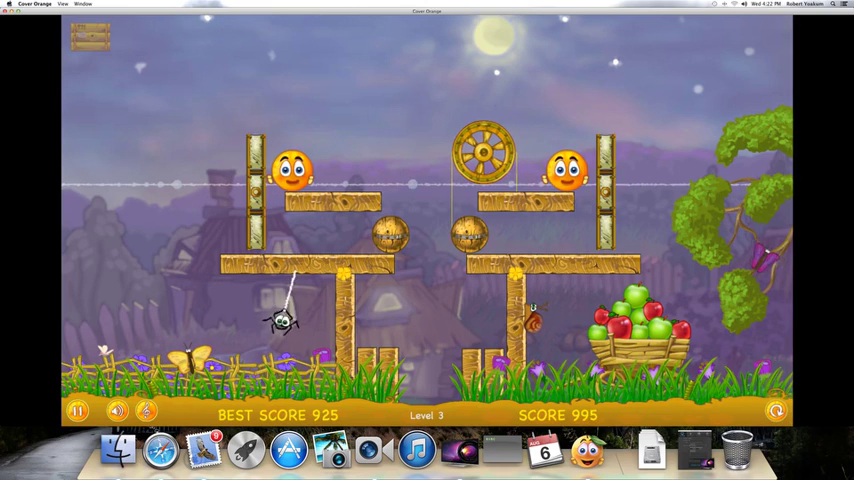
{"action": "key", "text": "Escape"}
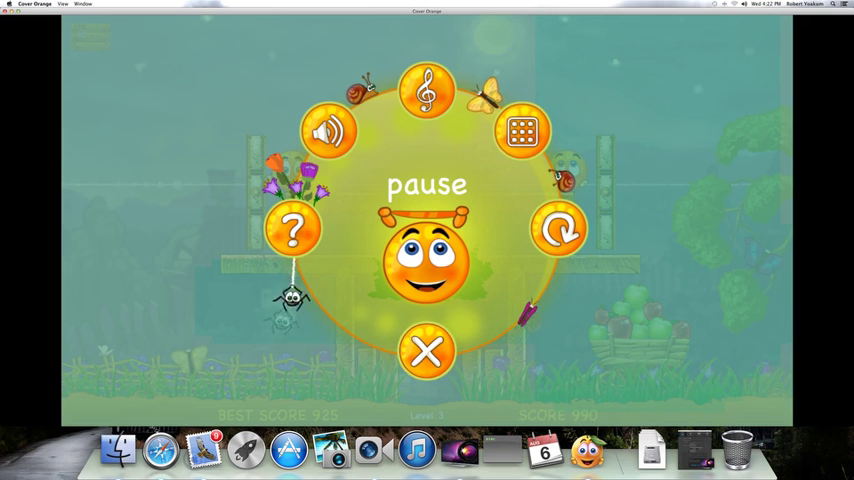
{"action": "left_click", "coordinate": [427, 350]}
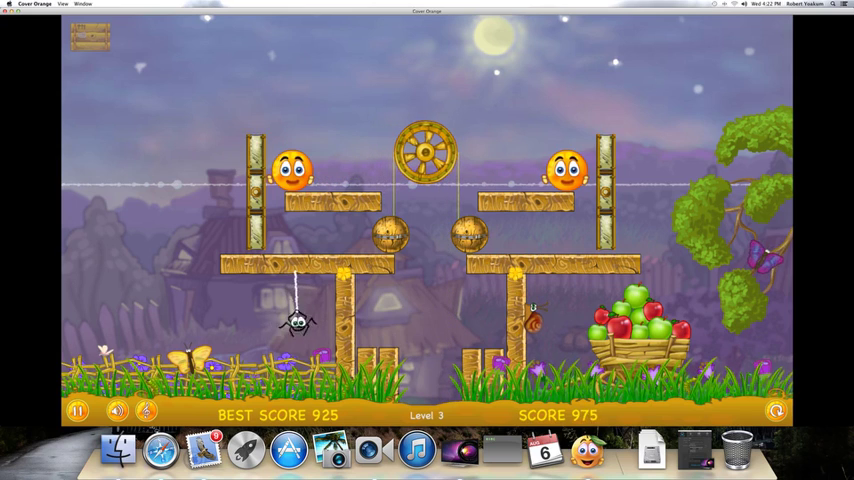
{"action": "left_click", "coordinate": [427, 130]}
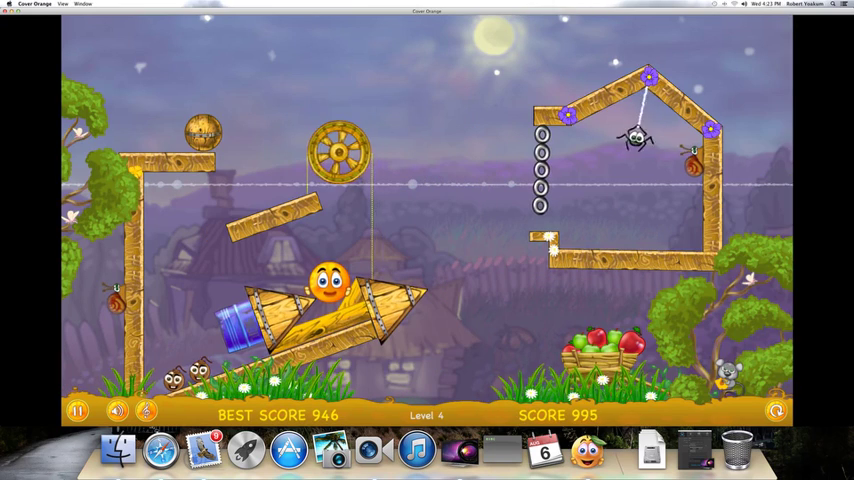
- Place one wheel in the right-hand structure and release another onto the tilted plank
{"action": "left_click", "coordinate": [637, 150]}
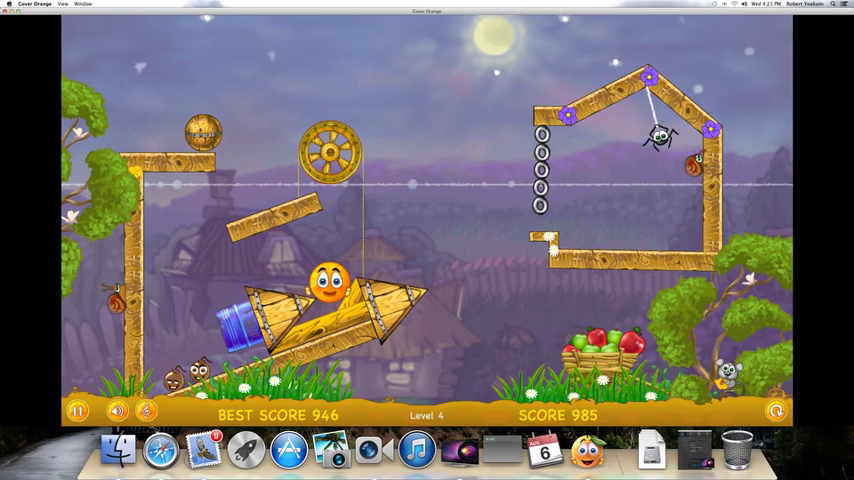
{"action": "left_click", "coordinate": [341, 172]}
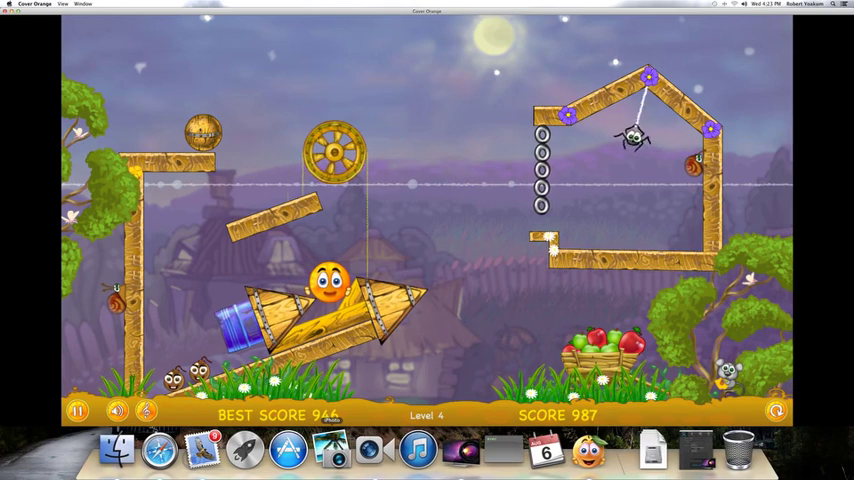
- Switch to the App Store and back to the game, then bring FaceTime forward and open Launchpad
{"action": "left_click", "coordinate": [288, 450]}
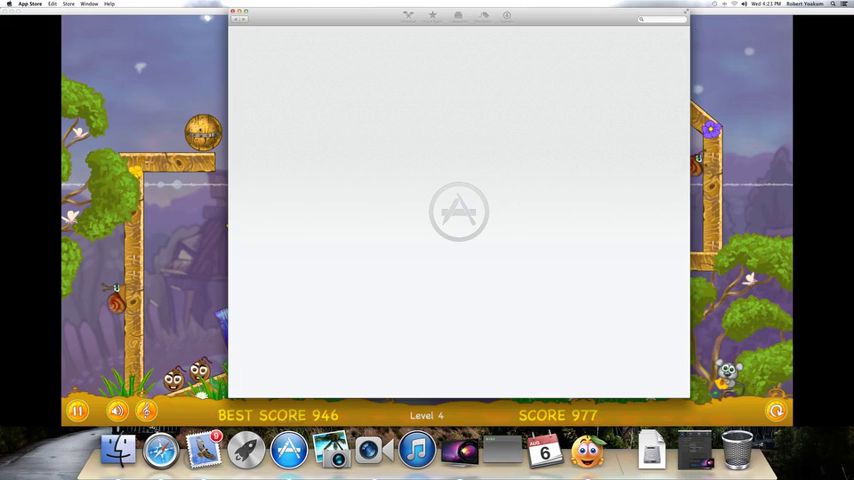
{"action": "left_click", "coordinate": [549, 247]}
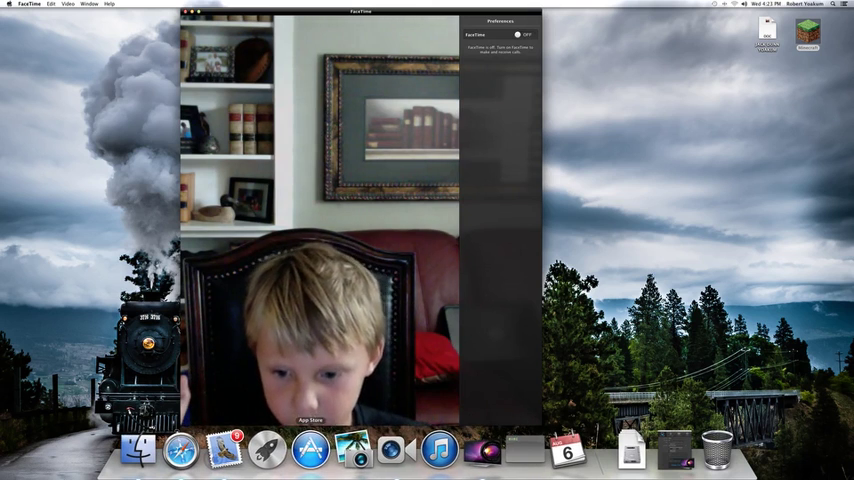
{"action": "left_click", "coordinate": [310, 450]}
{"action": "left_click", "coordinate": [267, 450]}
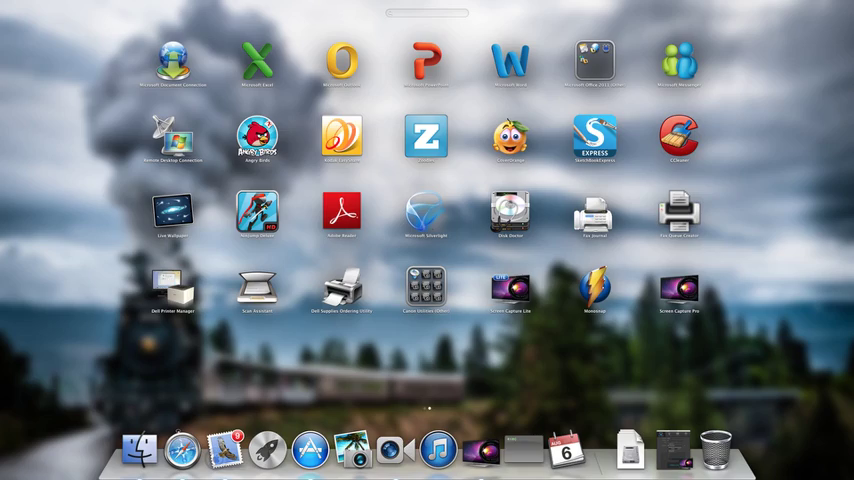
{"action": "scroll", "coordinate": [427, 200], "scroll_direction": "left", "scroll_amount": 5}
{"action": "scroll", "coordinate": [427, 200], "scroll_direction": "right", "scroll_amount": 5}
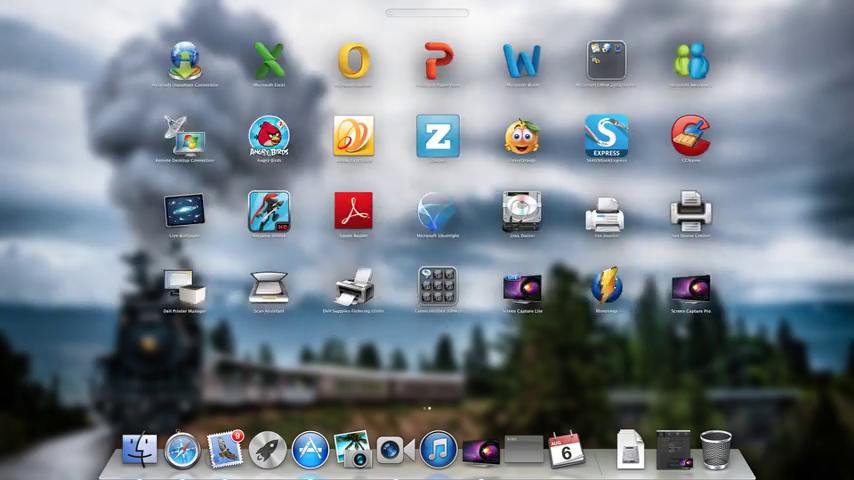
{"action": "scroll", "coordinate": [427, 200], "scroll_direction": "left", "scroll_amount": 3}
- Close Launchpad with Escape and launch Photo Booth from the Dock
{"action": "key", "text": "Escape"}
{"action": "left_click", "coordinate": [460, 450]}
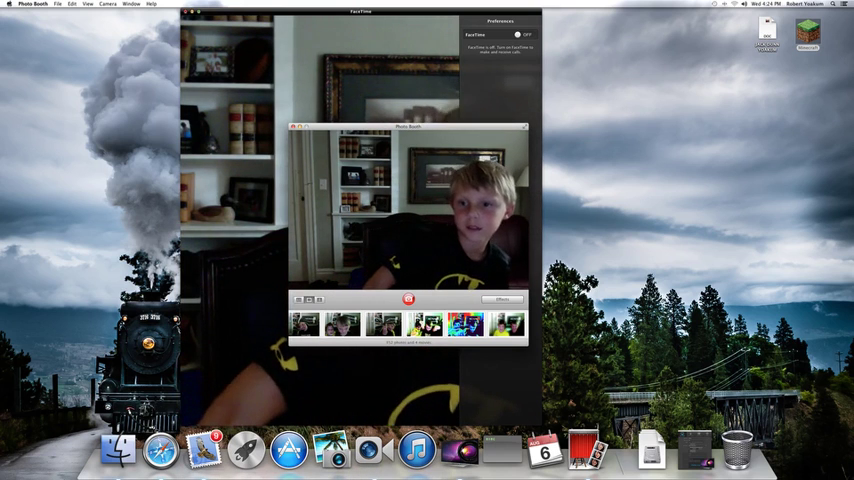
- Quit FaceTime, browse earlier snapshots, and open then dismiss a snapshot's sharing options
{"action": "key", "text": "super+Tab"}
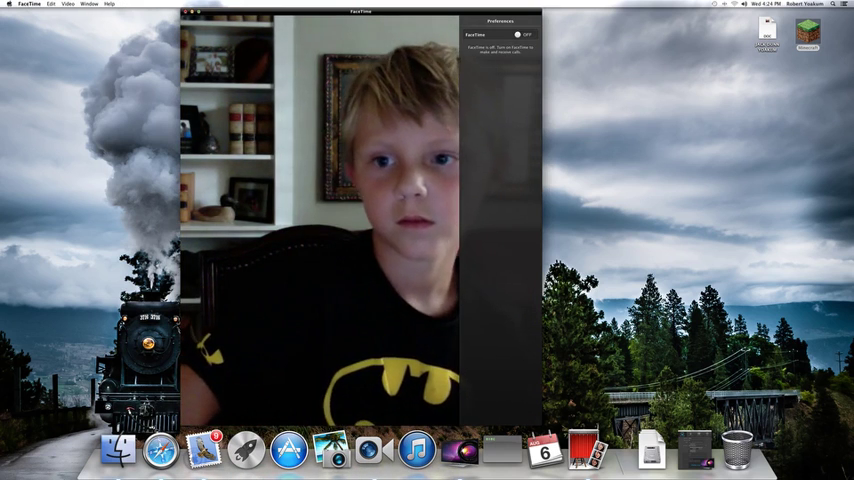
{"action": "key", "text": "super+q"}
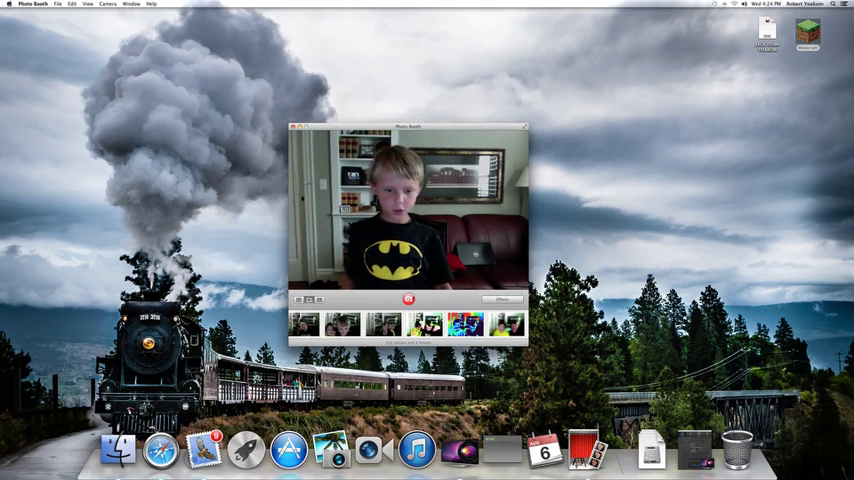
{"action": "left_click", "coordinate": [466, 323]}
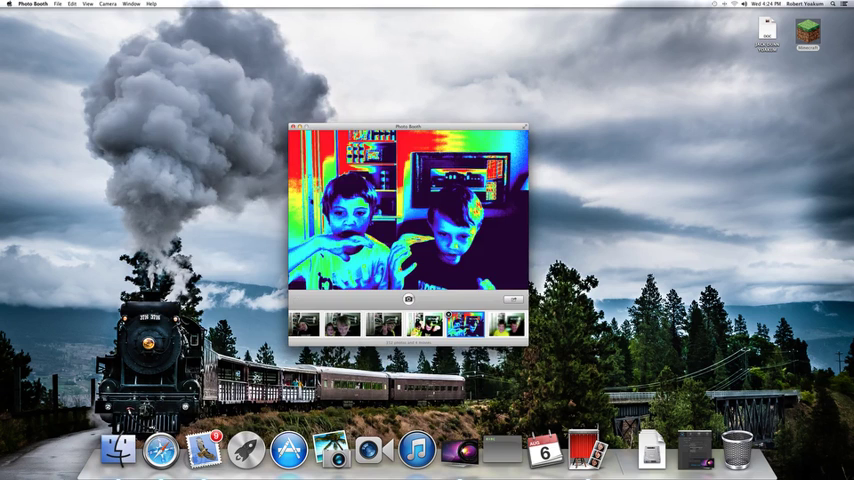
{"action": "key", "text": "Left"}
{"action": "key", "text": "Left"}
{"action": "key", "text": "Left"}
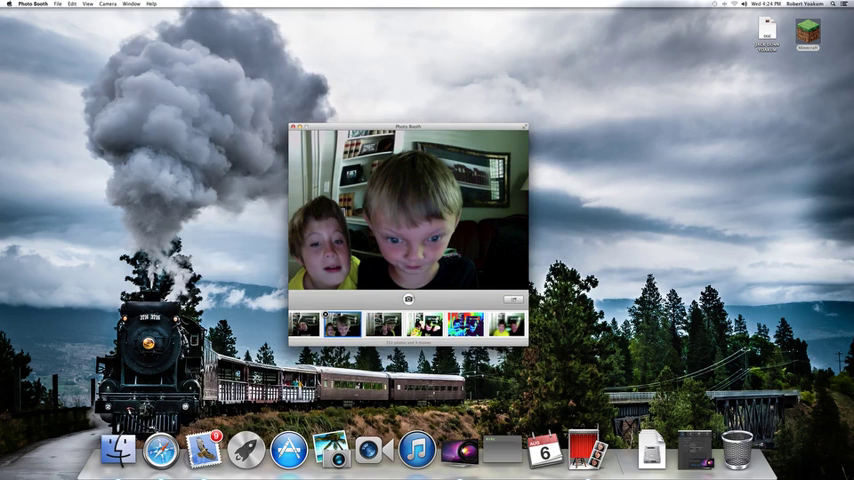
{"action": "key", "text": "Left"}
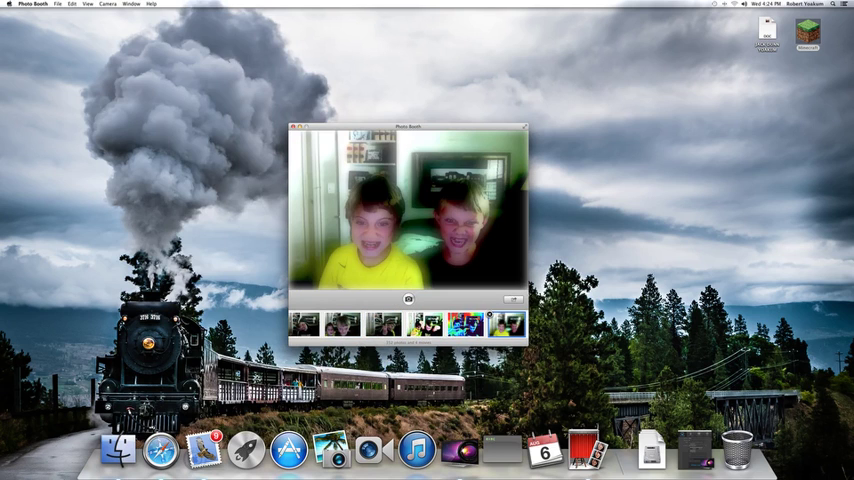
{"action": "left_click", "coordinate": [512, 299]}
{"action": "key", "text": "Escape"}
{"action": "key", "text": "Escape"}
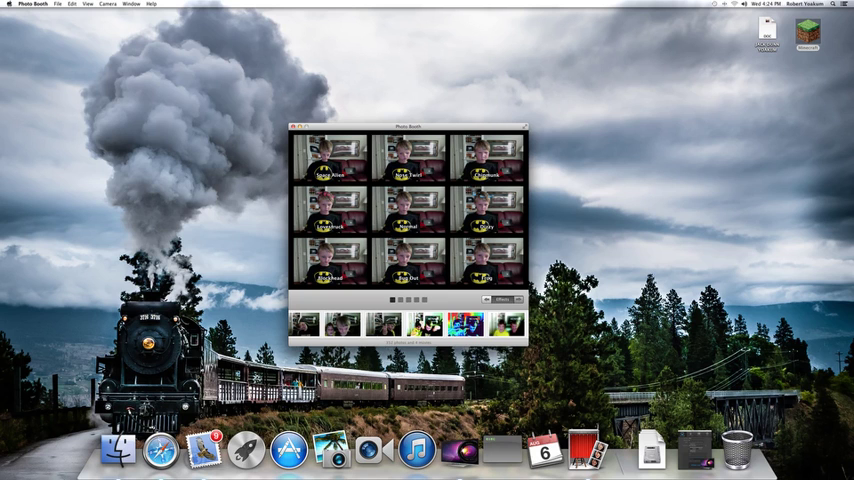
- Take a Comic Book snapshot, then switch the live preview to X-Ray
{"action": "key", "text": "Left"}
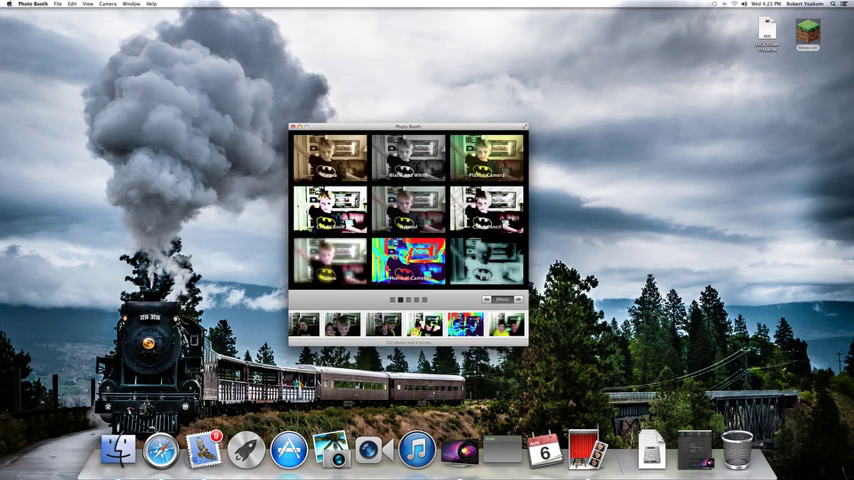
{"action": "left_click", "coordinate": [331, 156]}
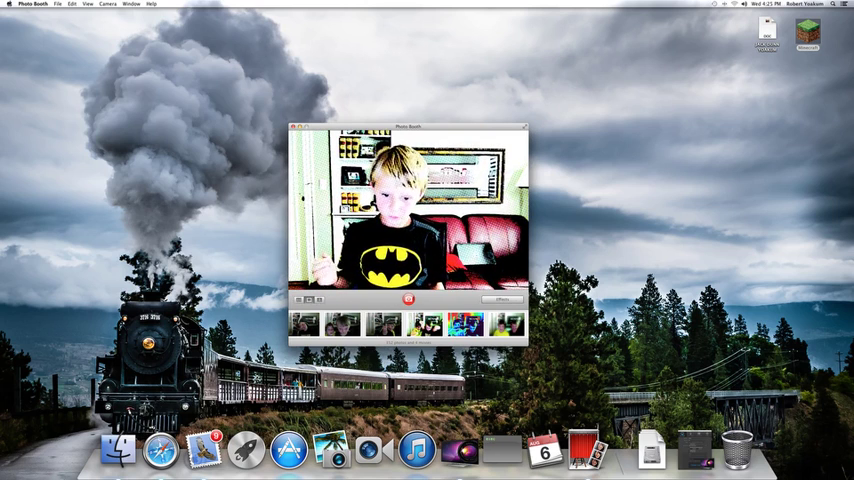
{"action": "left_click", "coordinate": [409, 300]}
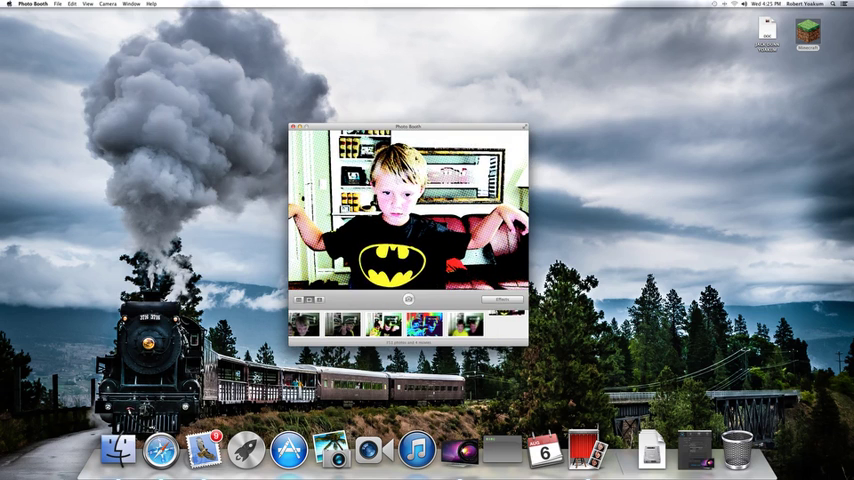
{"action": "left_click", "coordinate": [502, 299]}
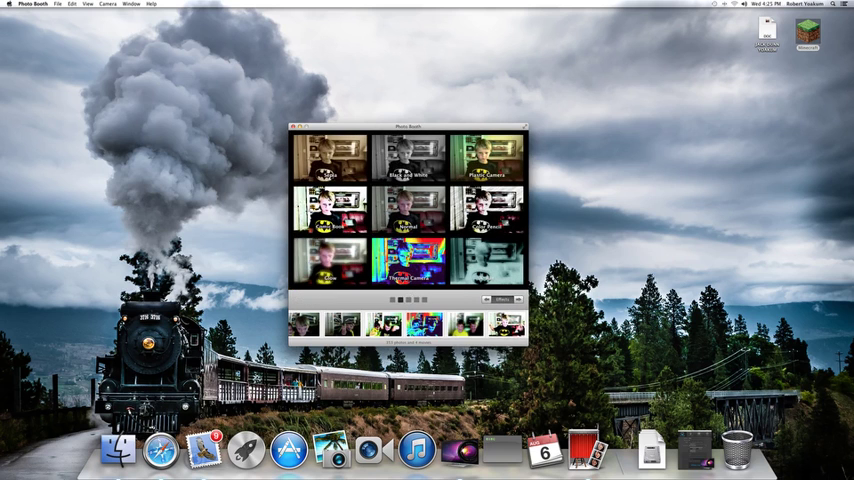
{"action": "left_click", "coordinate": [487, 263]}
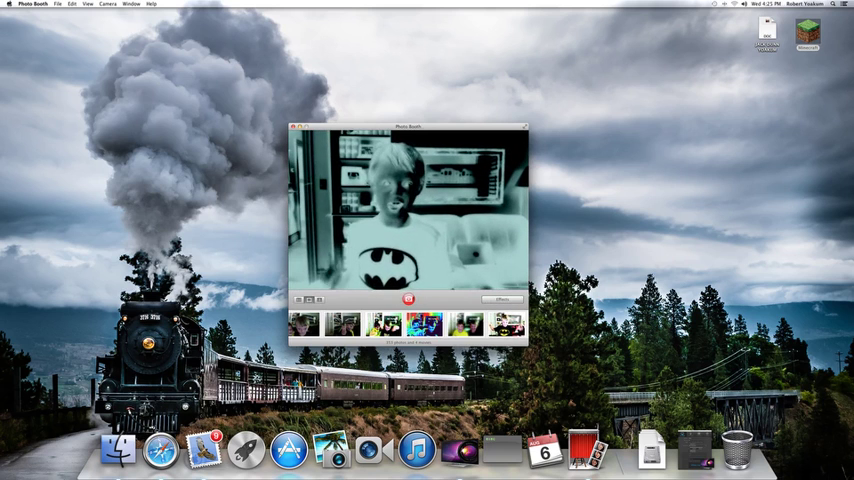
- Snap one X-Ray photo and one Colored Pencil photo, then reopen the effects grid
{"action": "left_click", "coordinate": [408, 298]}
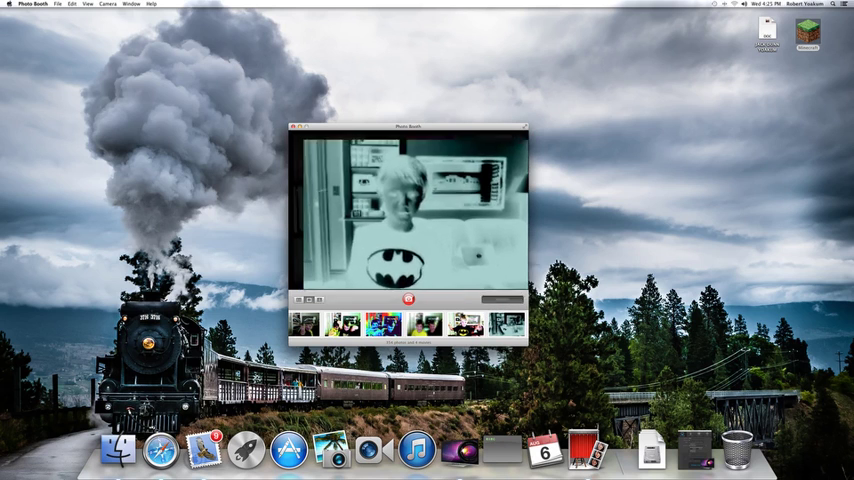
{"action": "left_click", "coordinate": [501, 299]}
{"action": "left_click", "coordinate": [487, 210]}
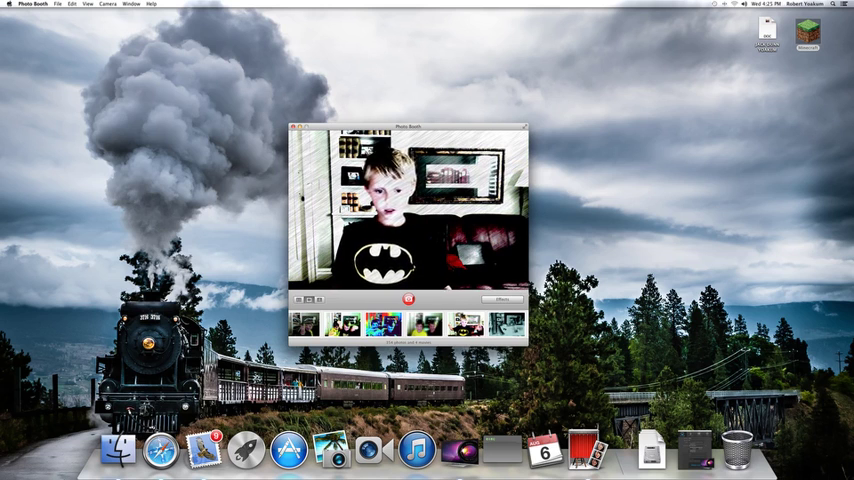
{"action": "left_click", "coordinate": [408, 299]}
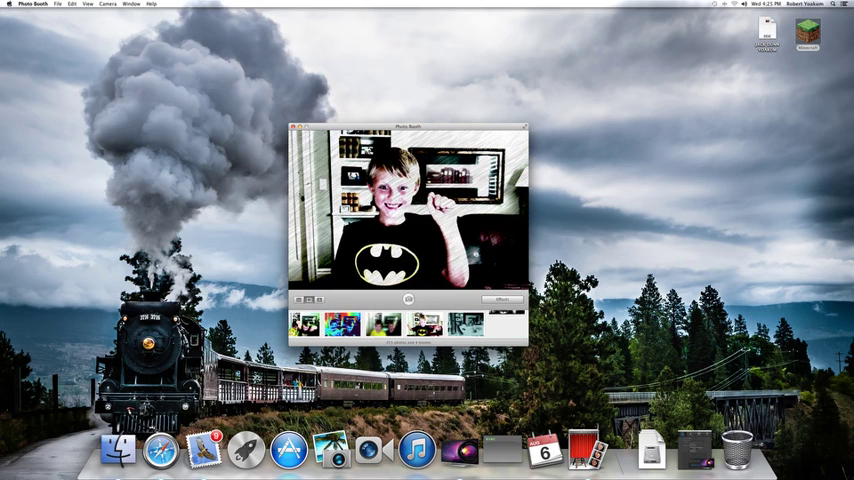
{"action": "left_click", "coordinate": [503, 299]}
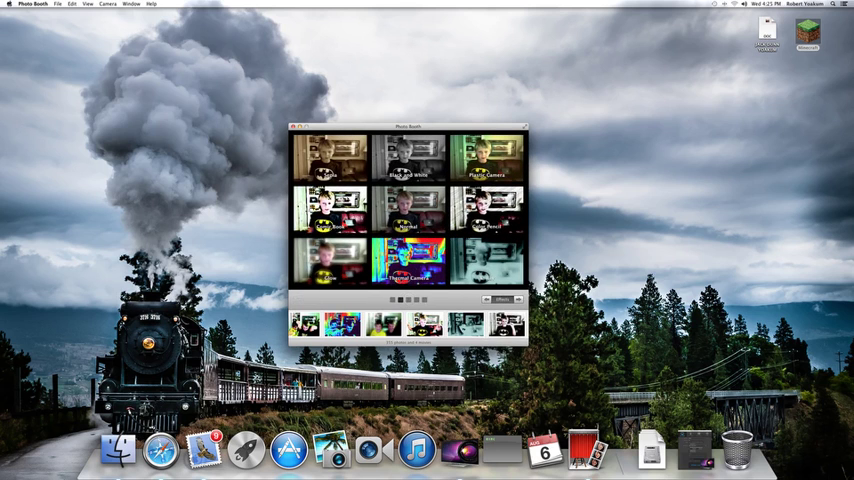
- Apply Thermal Camera, snap a photo with it, and reopen the effects grid
{"action": "left_click", "coordinate": [409, 261]}
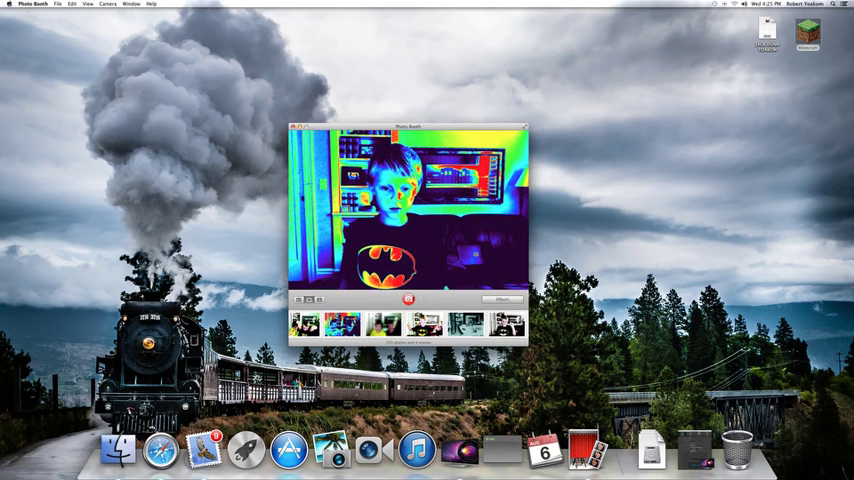
{"action": "left_click", "coordinate": [408, 299]}
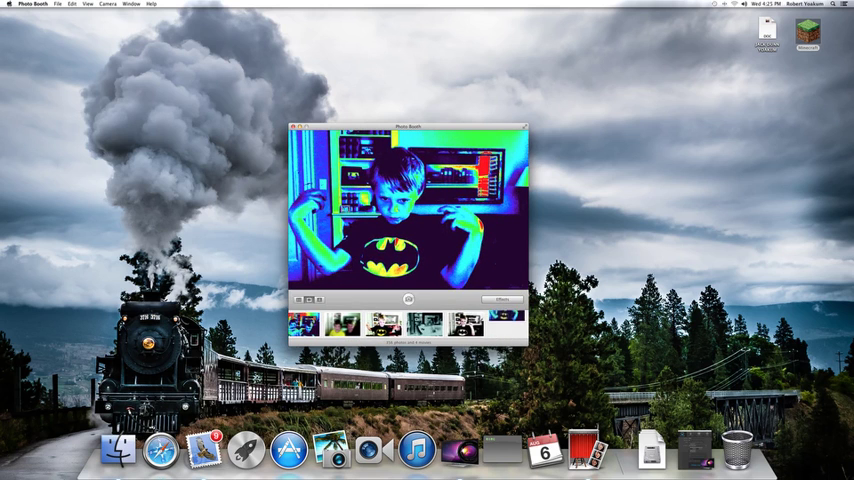
{"action": "left_click", "coordinate": [502, 299]}
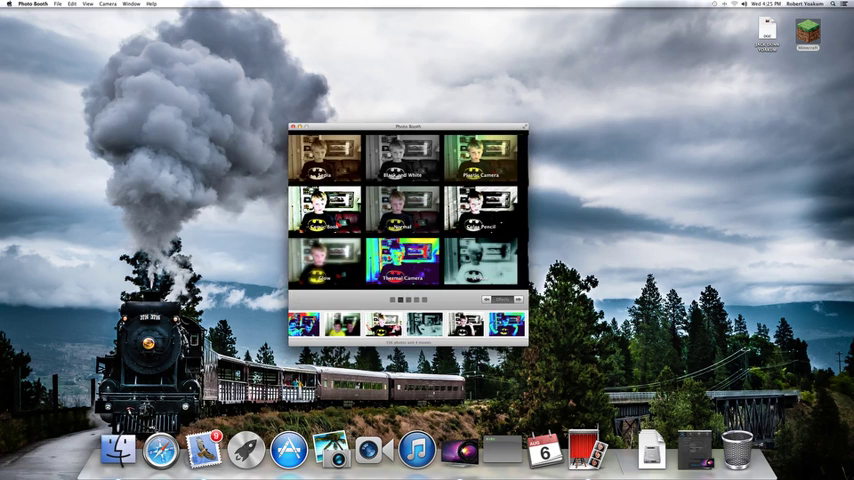
- Page to the distortion effects and apply Twirl to the live preview
{"action": "key", "text": "Right"}
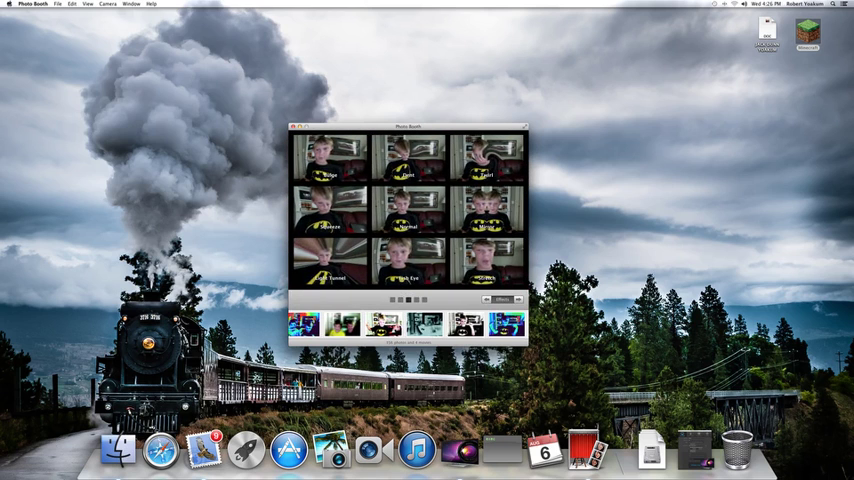
{"action": "key", "text": "Return"}
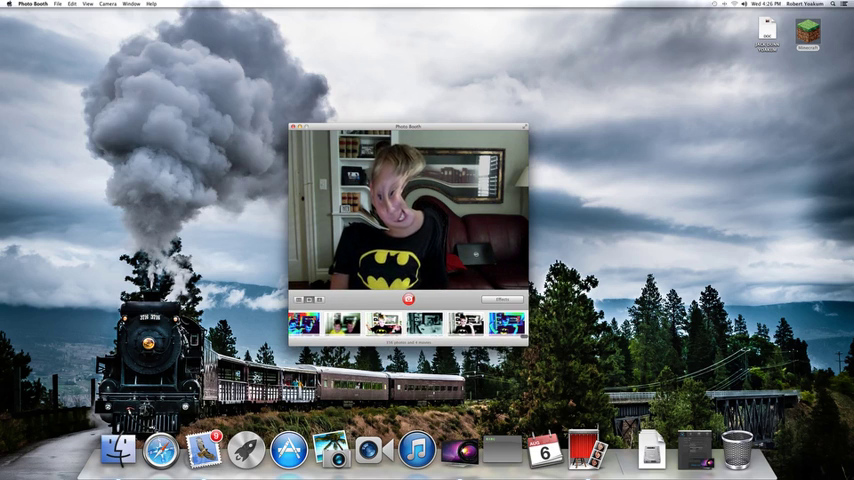
- Choose the centre Normal tile from the effects grid
{"action": "left_click", "coordinate": [502, 299]}
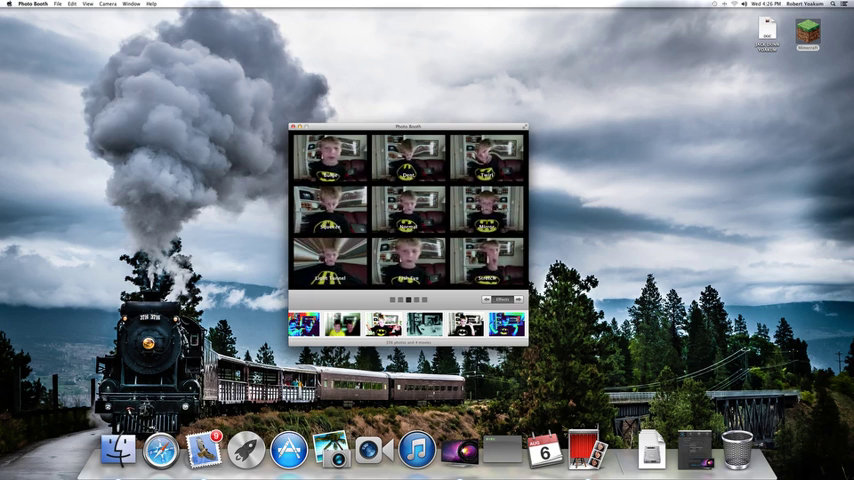
{"action": "left_click", "coordinate": [407, 210]}
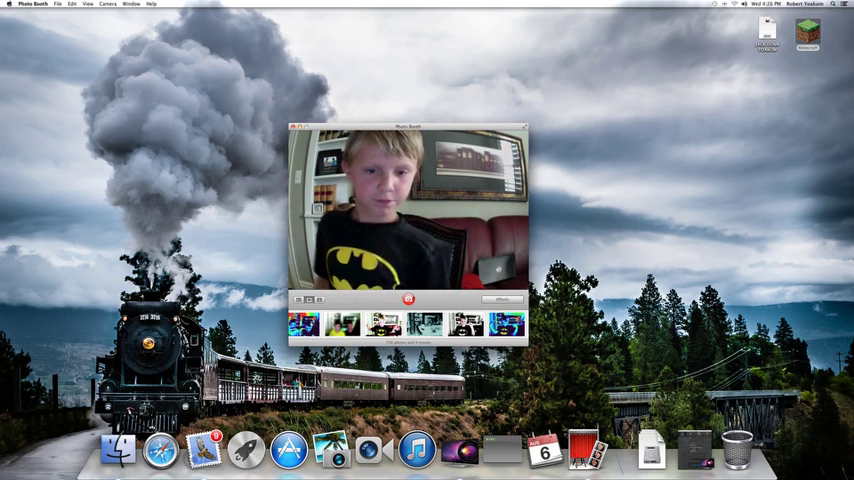
- Apply the Mirror effect and take two countdown snapshots with it
{"action": "left_click", "coordinate": [502, 299]}
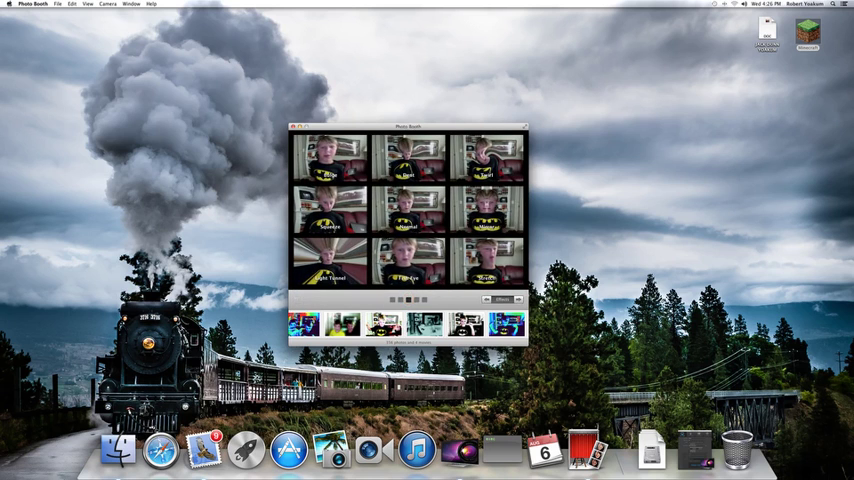
{"action": "left_click", "coordinate": [487, 210]}
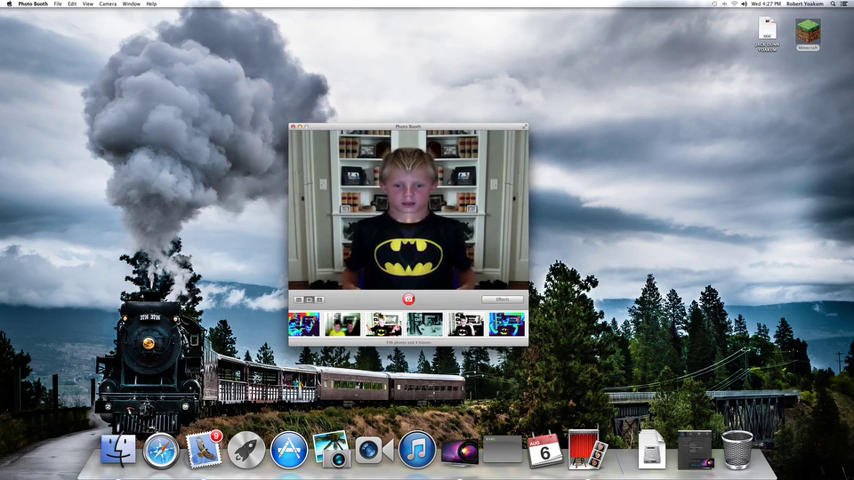
{"action": "left_click", "coordinate": [408, 299]}
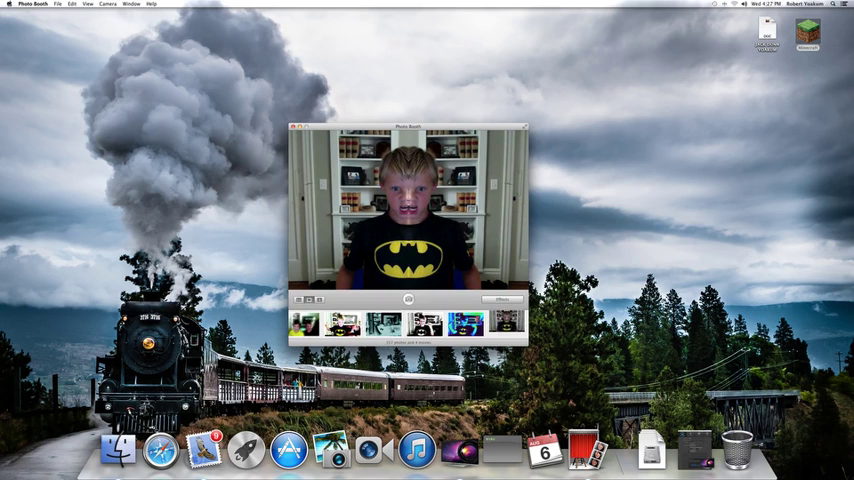
{"action": "left_click", "coordinate": [408, 299]}
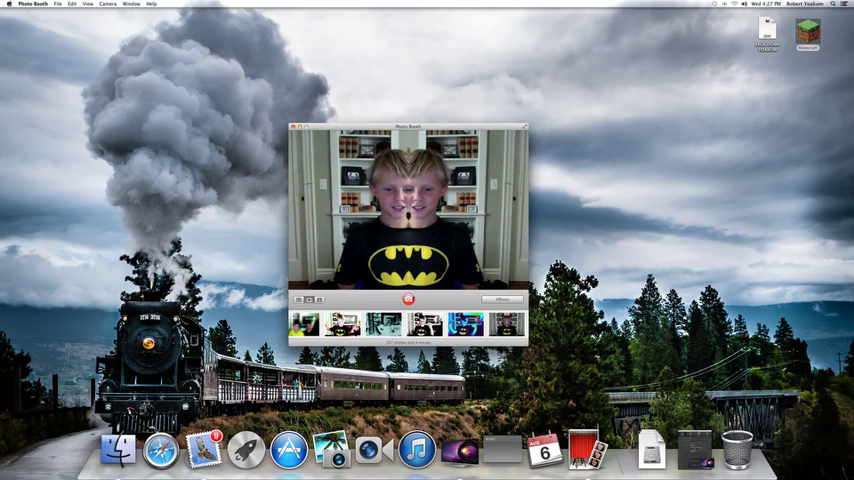
- Choose another tile from the Bulge/Dent/Twirl distortion page of the effects grid
{"action": "left_click", "coordinate": [497, 299]}
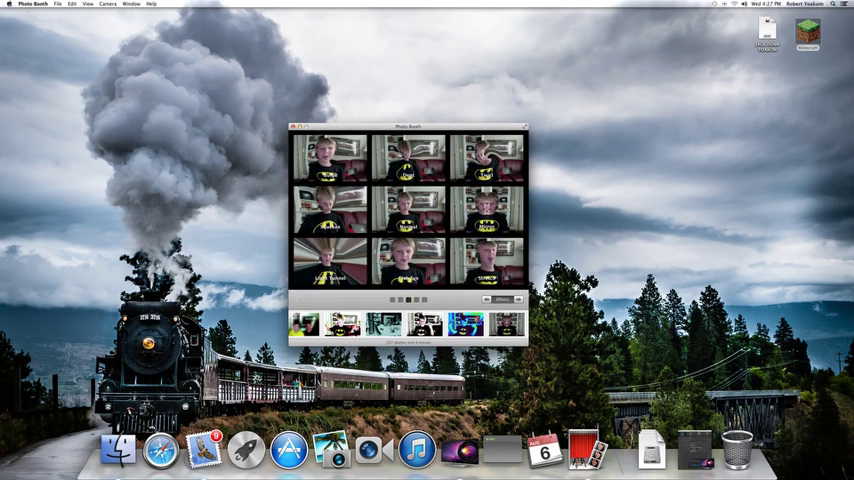
{"action": "left_click", "coordinate": [486, 209]}
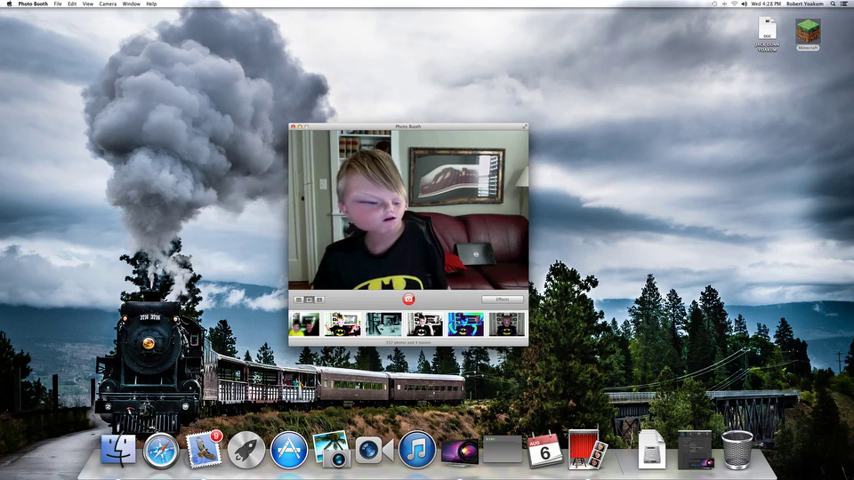
- Take two distortion snapshots, then page the effects browser to the Pop Art backdrops
{"action": "key", "text": "Return"}
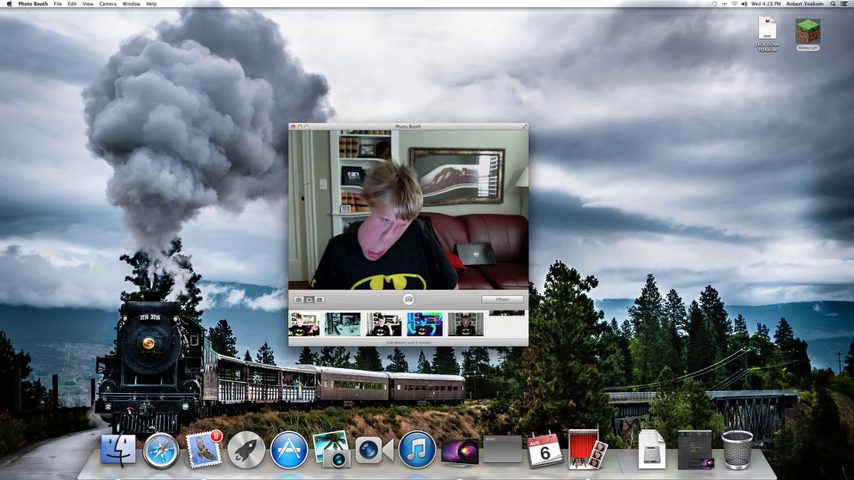
{"action": "key", "text": "Return"}
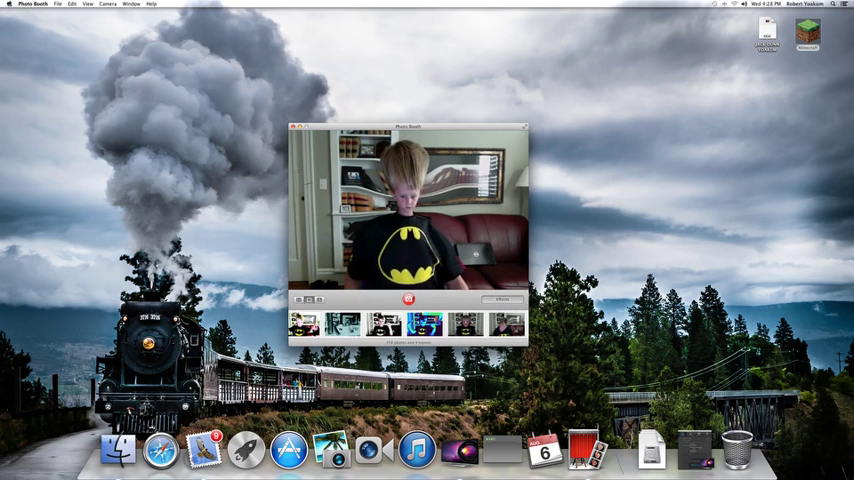
{"action": "key", "text": "cmd+2"}
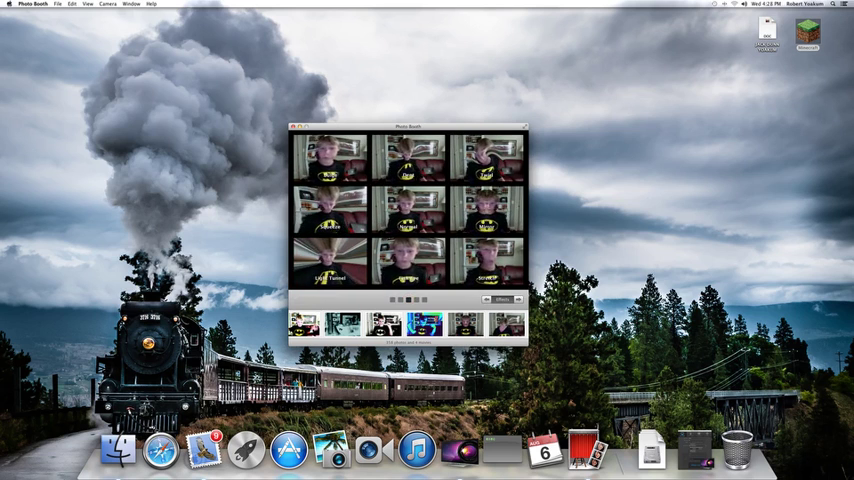
{"action": "key", "text": "Left"}
{"action": "key", "text": "Right"}
{"action": "key", "text": "Return"}
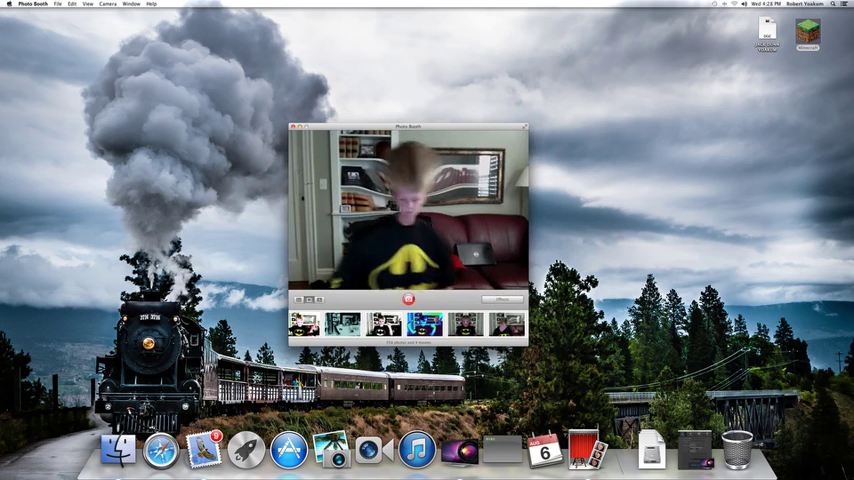
{"action": "key", "text": "Escape"}
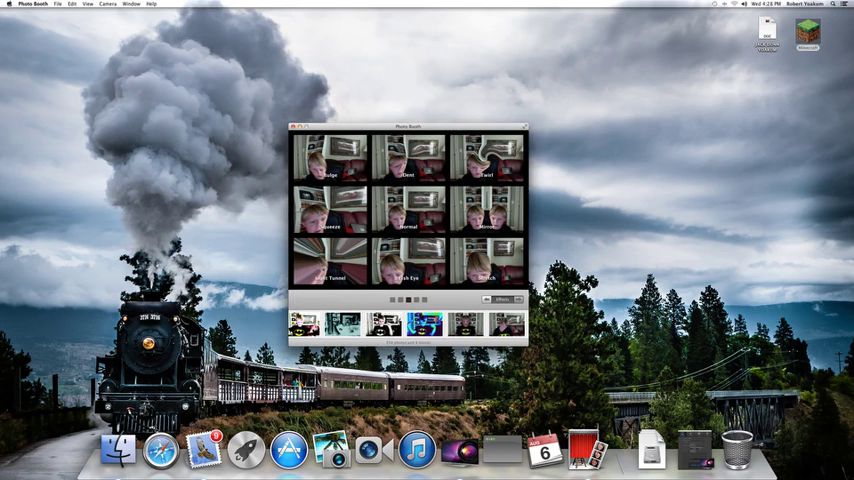
{"action": "key", "text": "Right"}
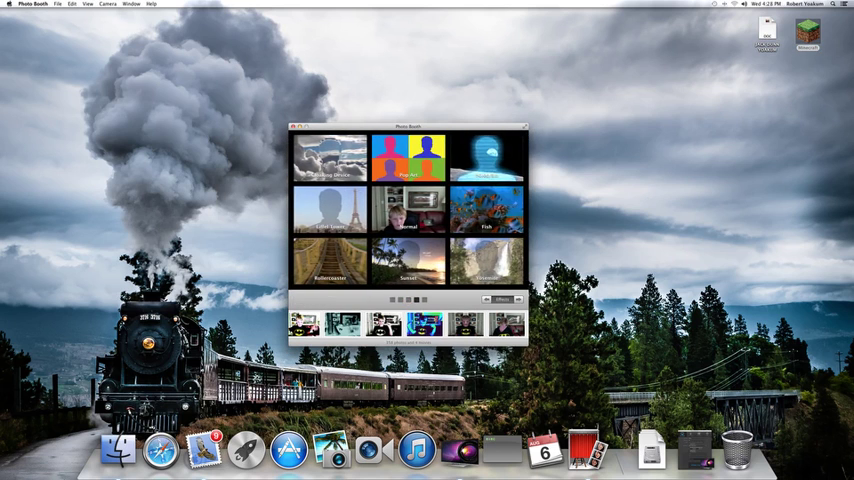
- Try Pop Art on the live preview, then page back to the Bulge and Twirl distortions
{"action": "key", "text": "Return"}
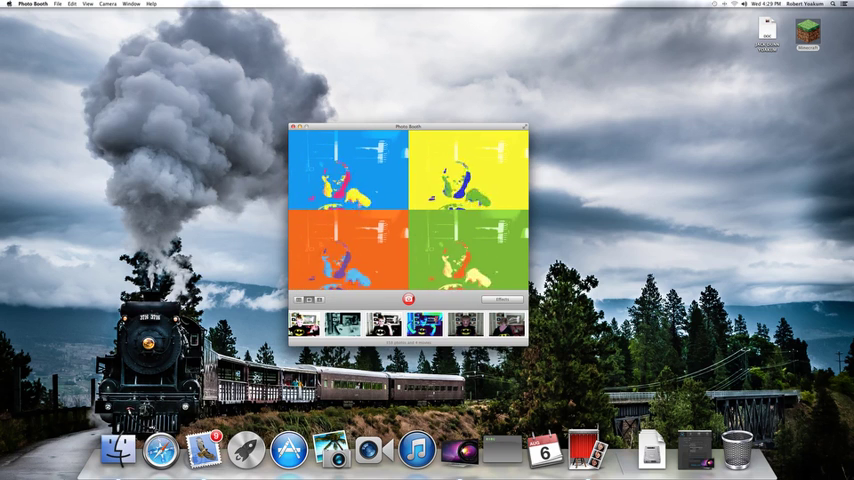
{"action": "left_click", "coordinate": [500, 299]}
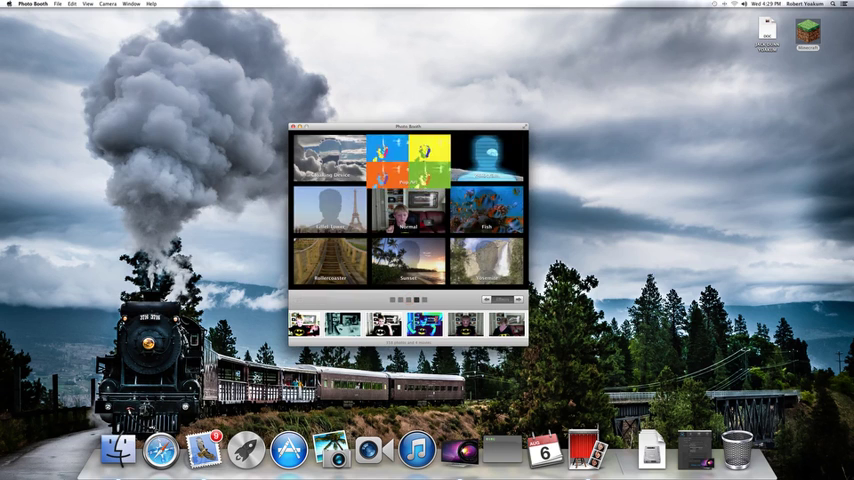
{"action": "key", "text": "Left"}
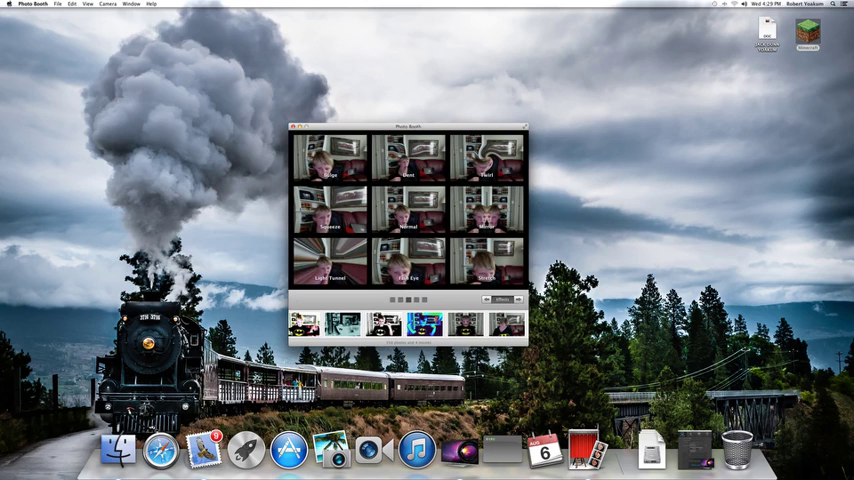
- Page to the built-in backdrops, try Hologram live, then reopen the effects grid
{"action": "key", "text": "Right"}
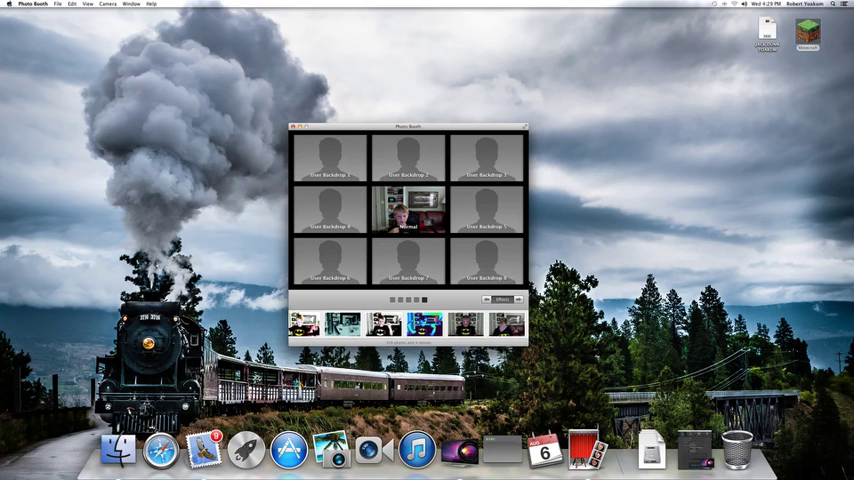
{"action": "key", "text": "Left"}
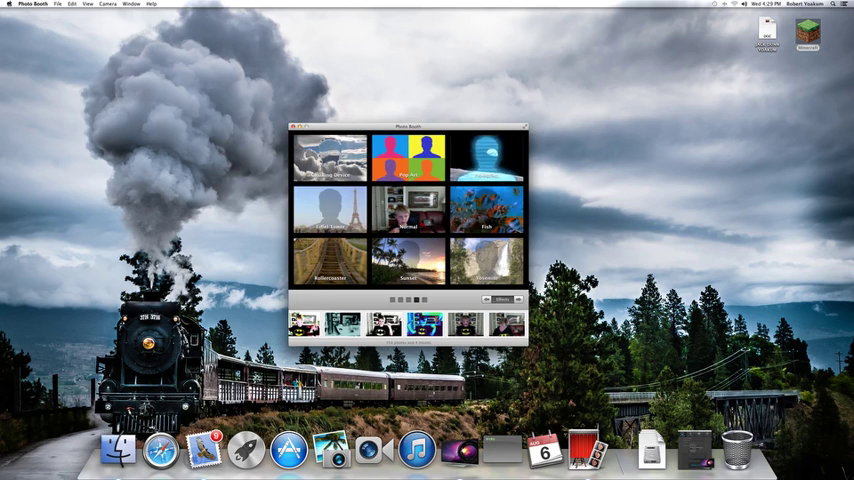
{"action": "left_click", "coordinate": [487, 157]}
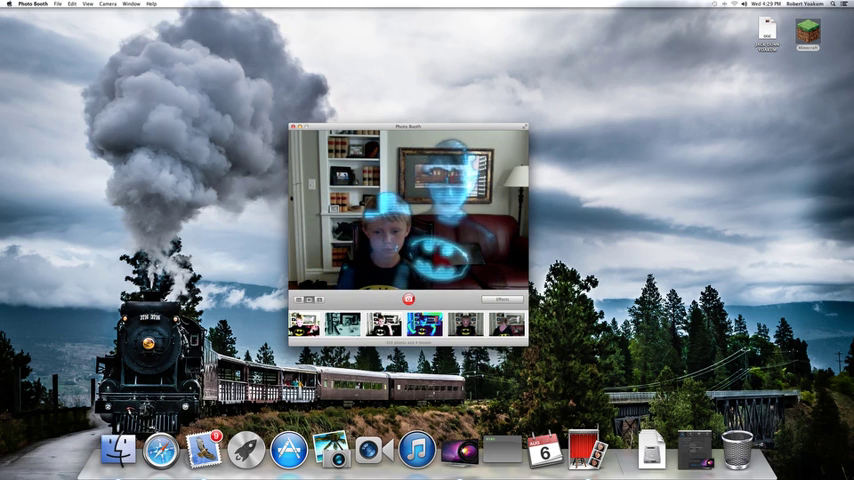
{"action": "left_click", "coordinate": [502, 299]}
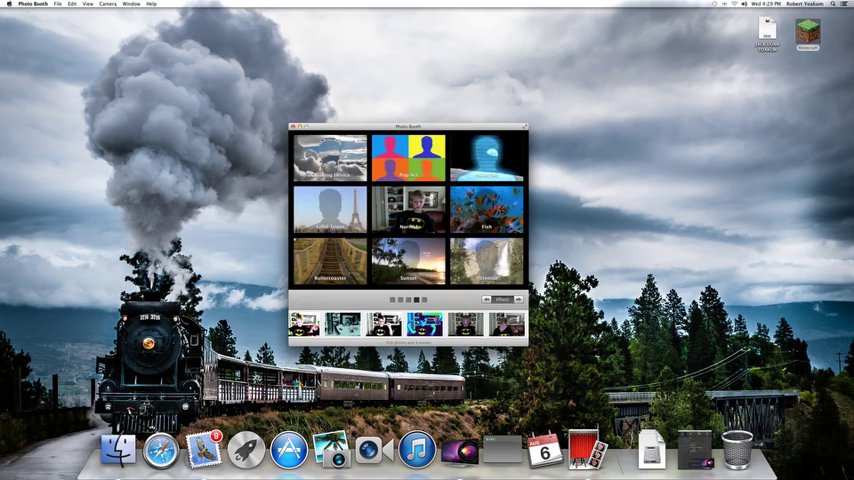
- Switch the Photo Booth preview to the Hologram backdrop, then minimise the window to the Dock
{"action": "left_click", "coordinate": [487, 156]}
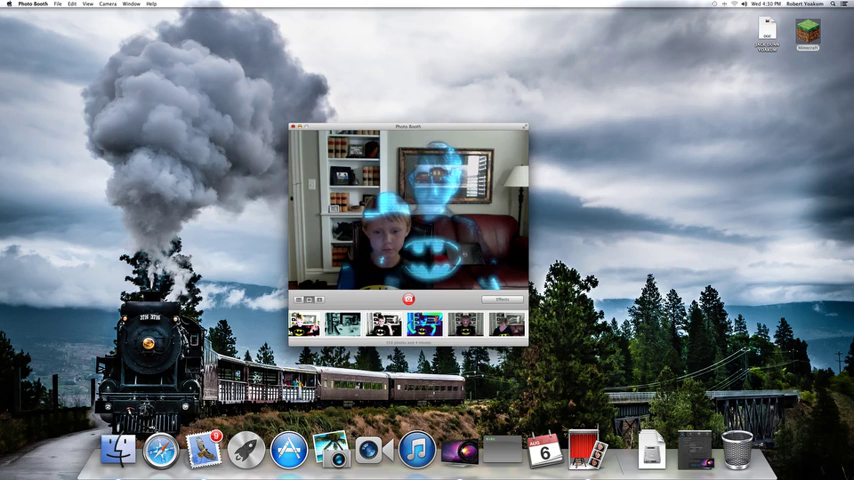
{"action": "key", "text": "super+m"}
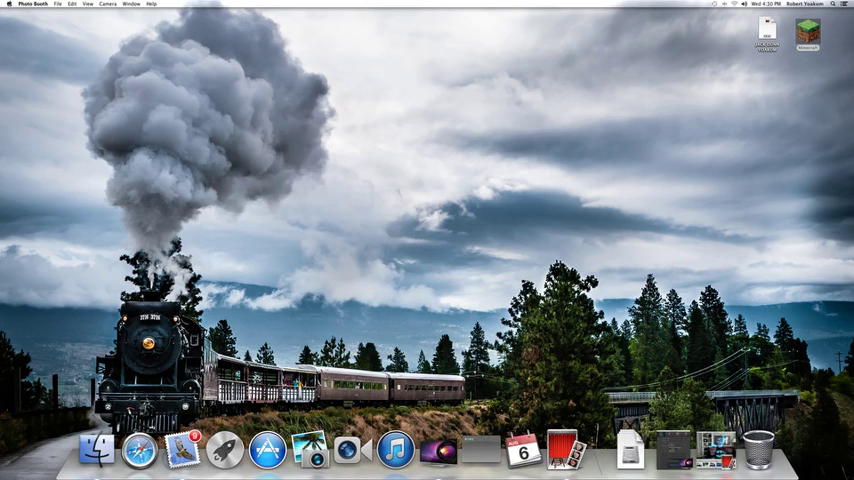